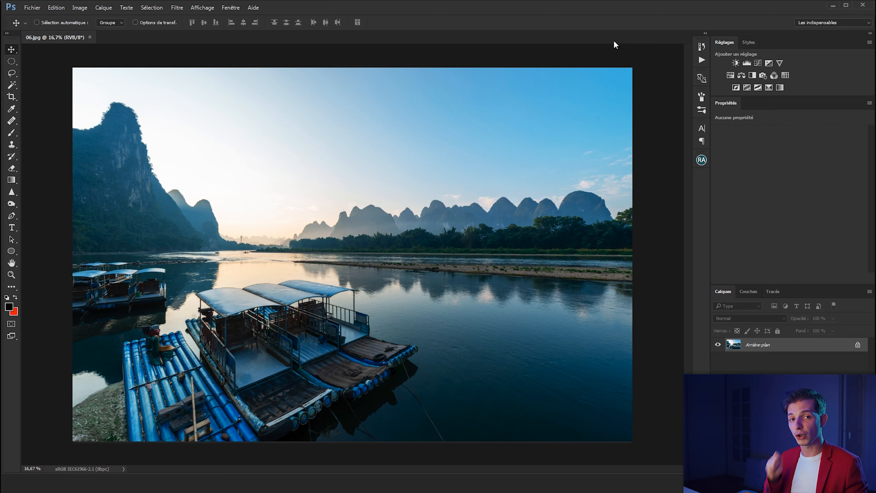
Step: Restore the default black and white colours and create a smart object duplicate of the background layer
key("d")
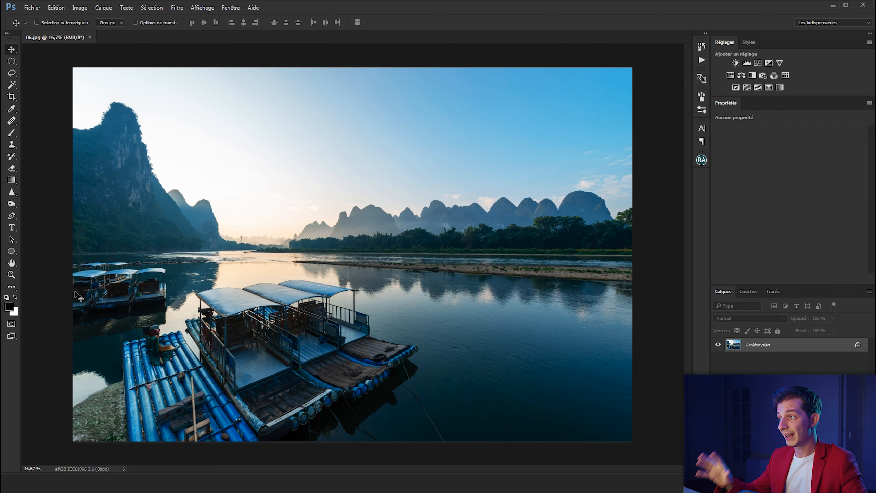
key("ctrl+j")
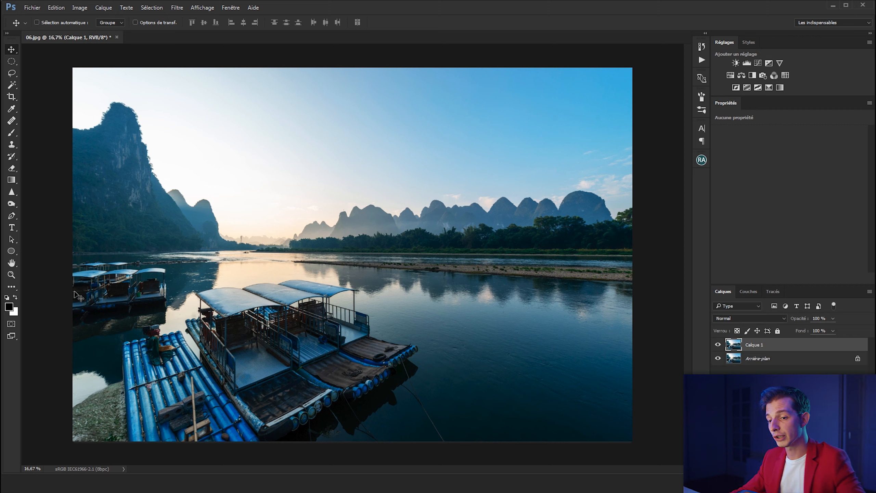
right_click(811, 344)
left_click(765, 199)
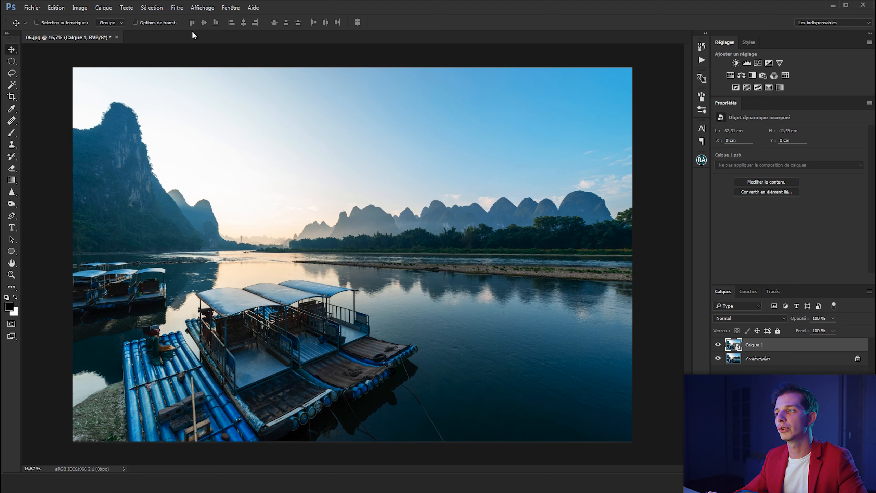
Step: In the Camera Raw filter for the duplicate, set Tons clairs to -100, Tons foncés to +90, Blancs to -100 and Noirs to -38
left_click(178, 8)
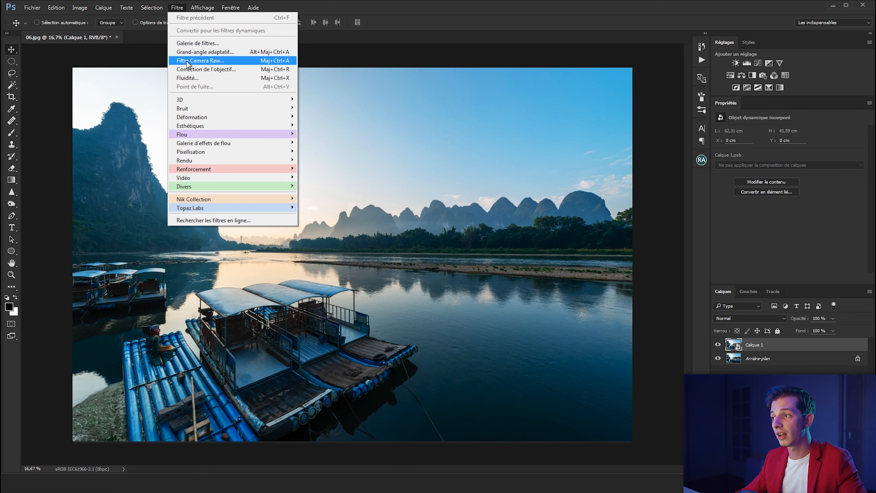
left_click(208, 61)
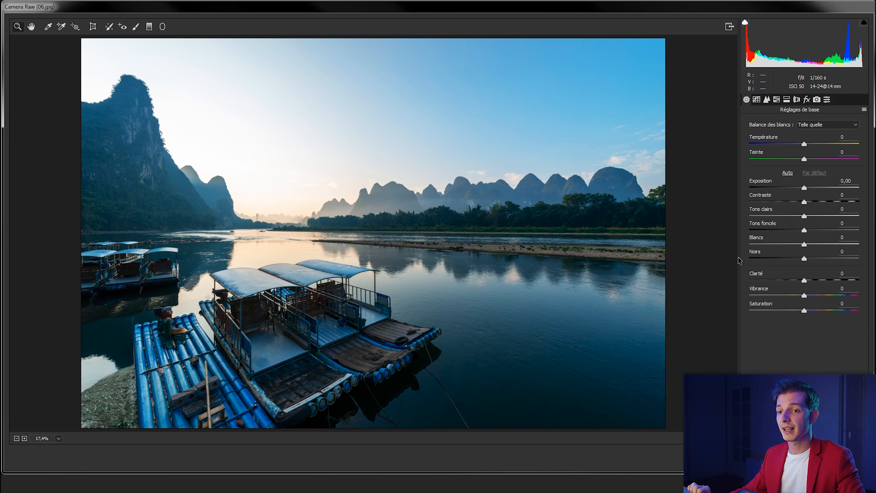
left_click_drag(804, 217, 745, 215)
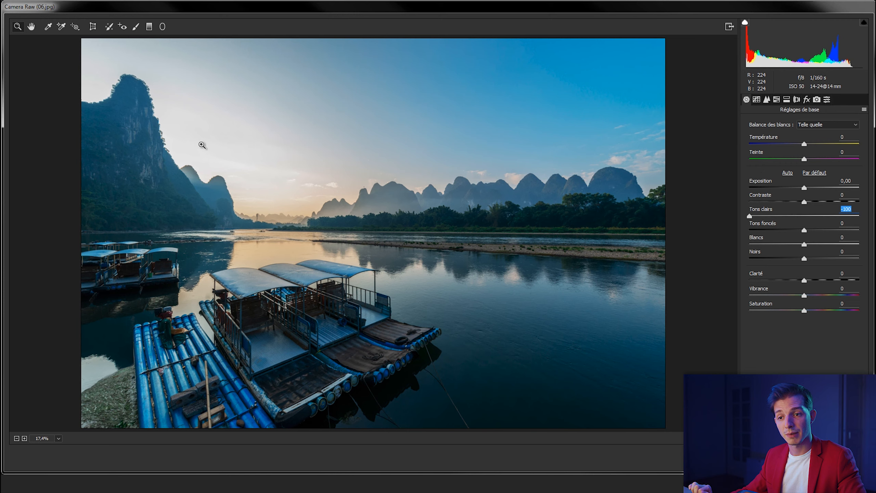
left_click_drag(750, 217, 723, 219)
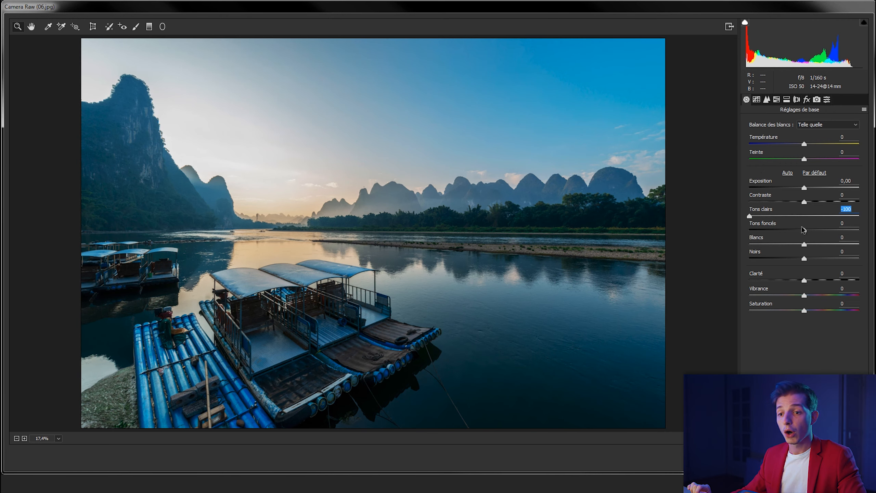
left_click_drag(804, 230, 854, 231)
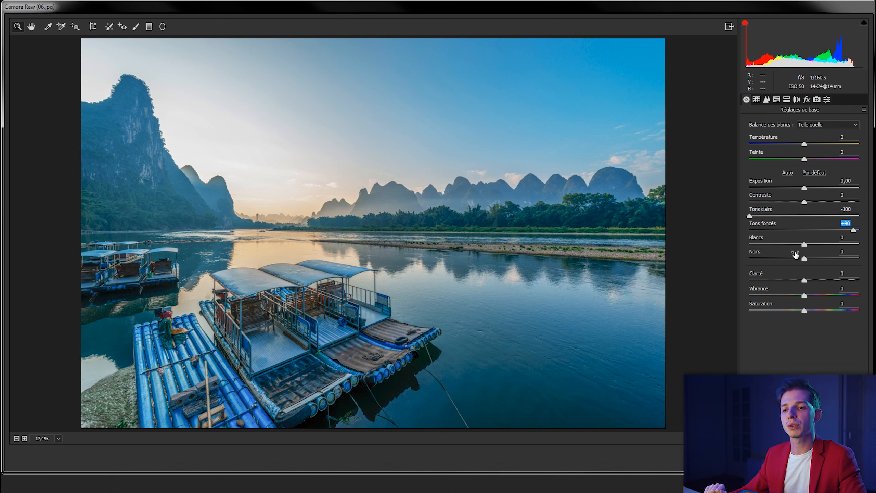
left_click_drag(804, 246, 739, 246)
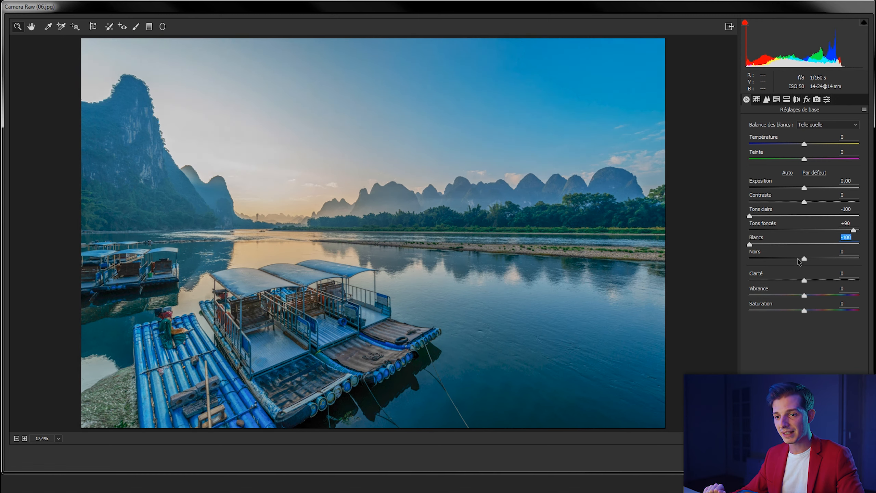
left_click_drag(804, 259, 784, 262)
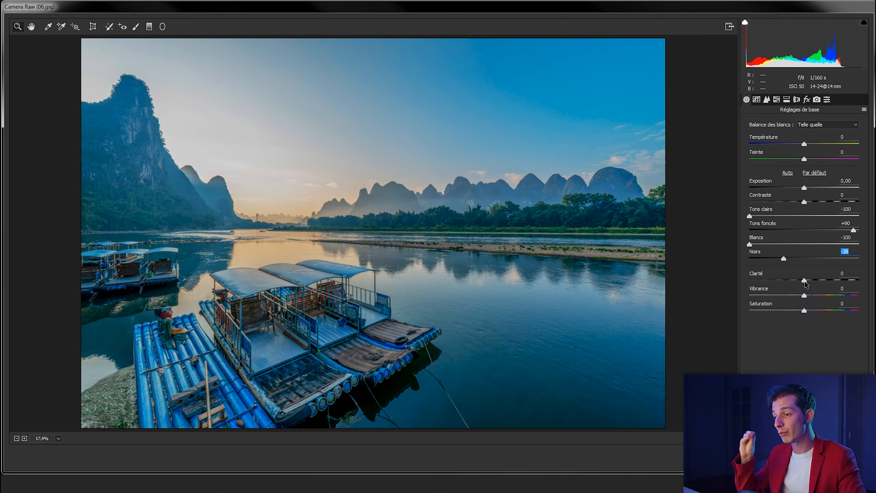
Step: Set Clarté to +32, Vibrance to +15 and Saturation to +6, and apply the Camera Raw filter
left_click(273, 289)
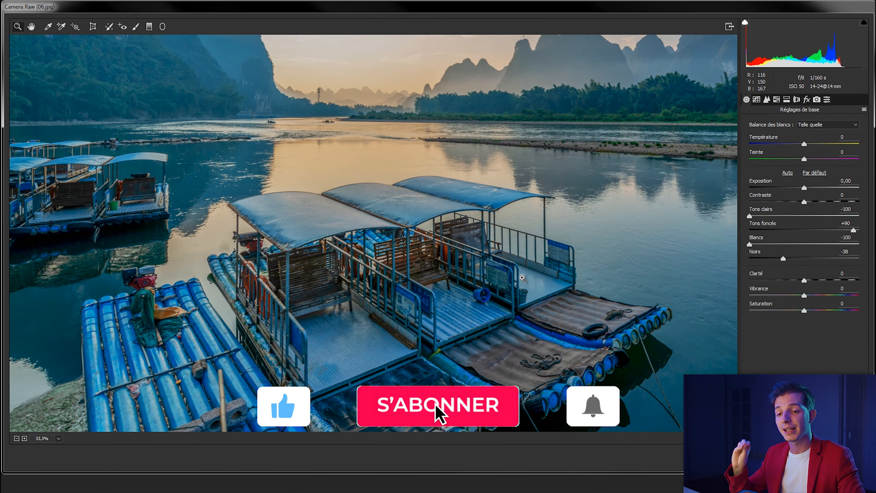
mouse_move(804, 280)
left_mouse_down()
mouse_move(826, 284)
mouse_move(816, 283)
left_mouse_up()
left_click_drag(817, 283, 807, 311)
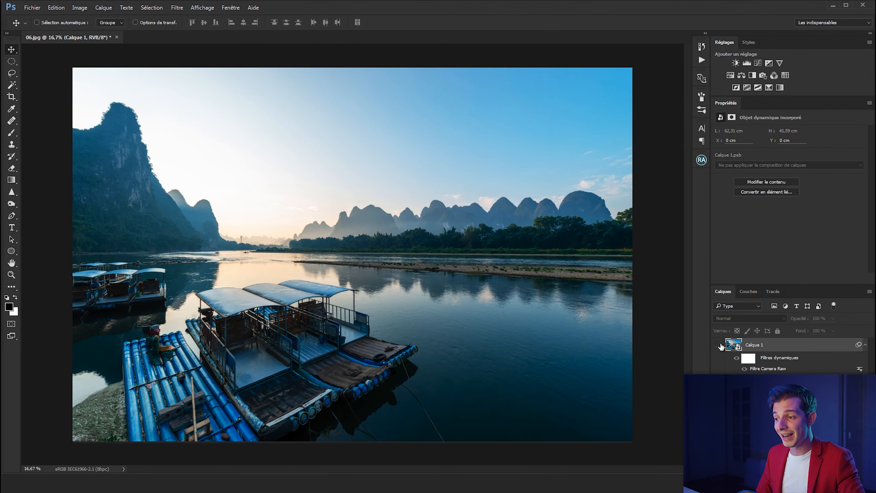
Step: Toggle the visibility of Calque 1 to compare the photo before and after the Camera Raw adjustments
left_click(718, 345)
left_click(718, 345)
left_click(718, 344)
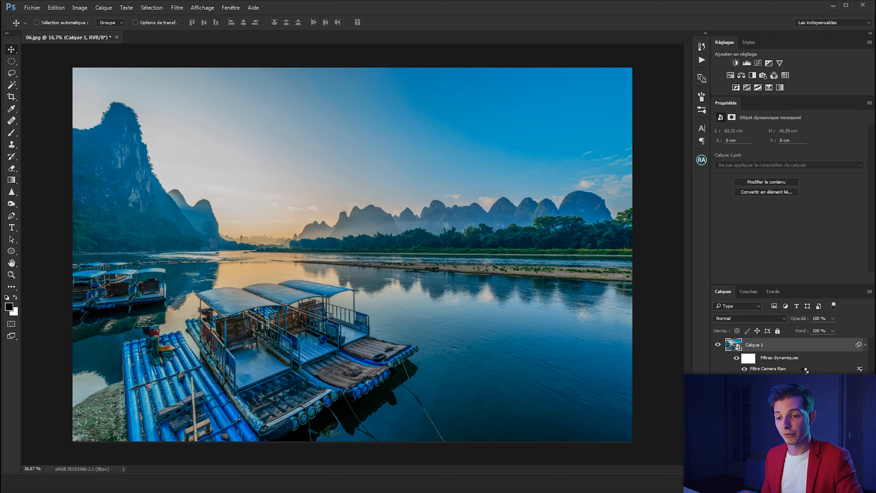
Step: Reopen the Camera Raw smart filter on Calque 1 to review its tonal settings, particularly Tons clairs
double_click(802, 369)
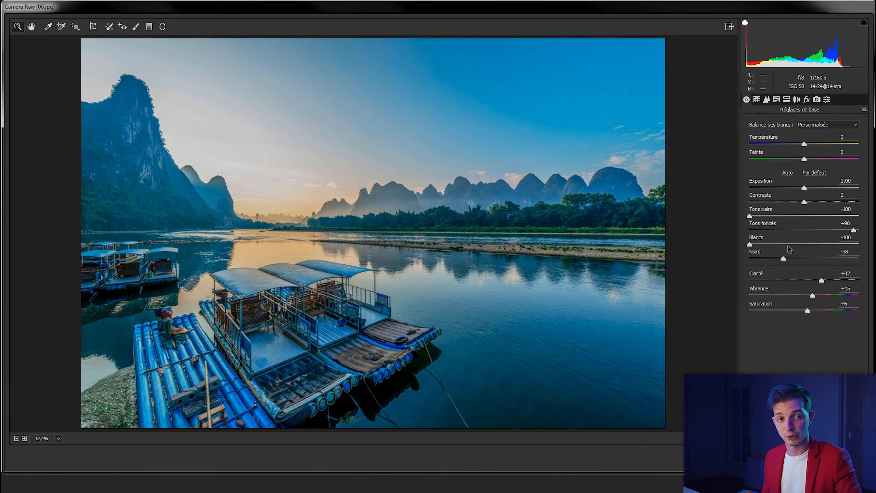
left_click(846, 208)
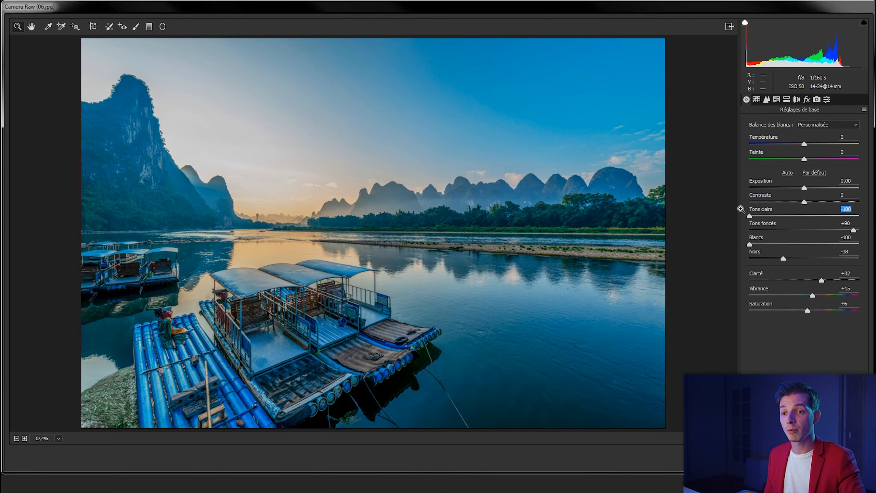
key("Return")
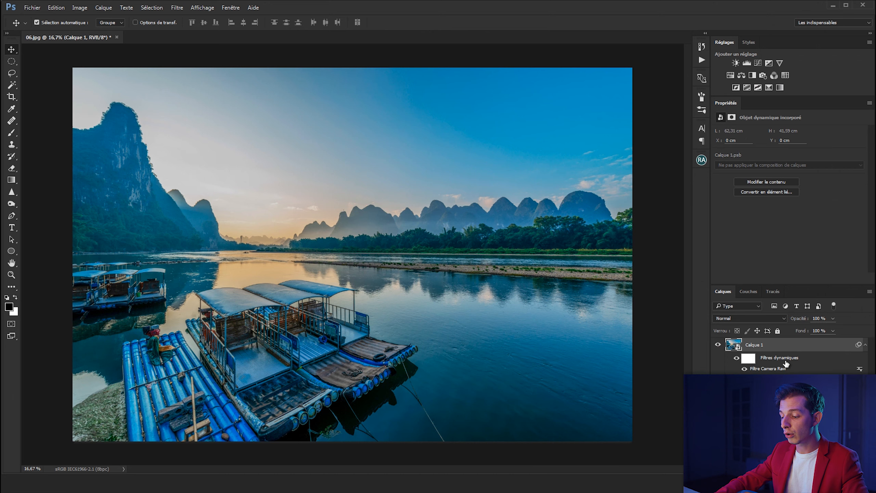
Step: Stamp the visible layers into a new layer and use Camera Raw on it to set Tons clairs to -100 and raise Tons foncés
key("ctrl+alt+shift+e")
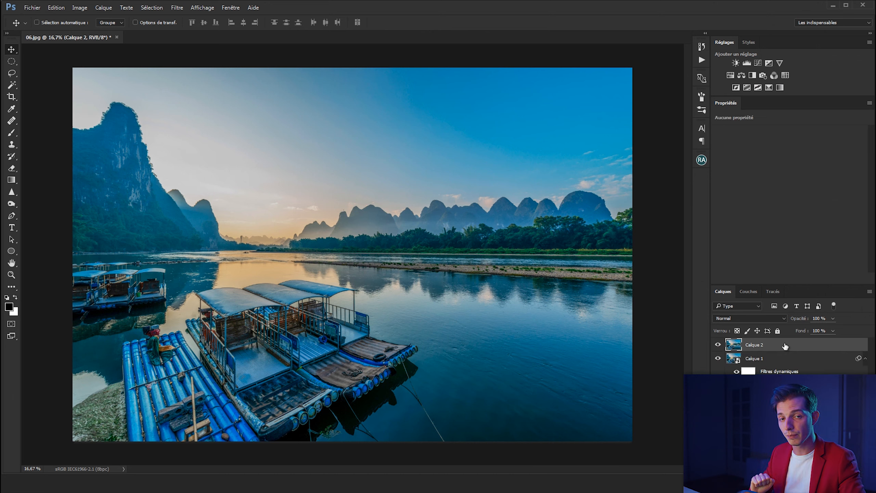
left_click(177, 7)
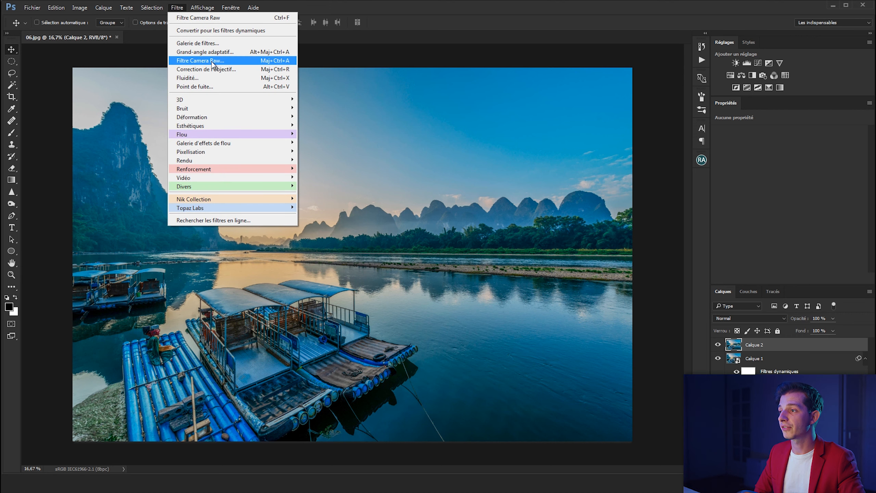
left_click(207, 59)
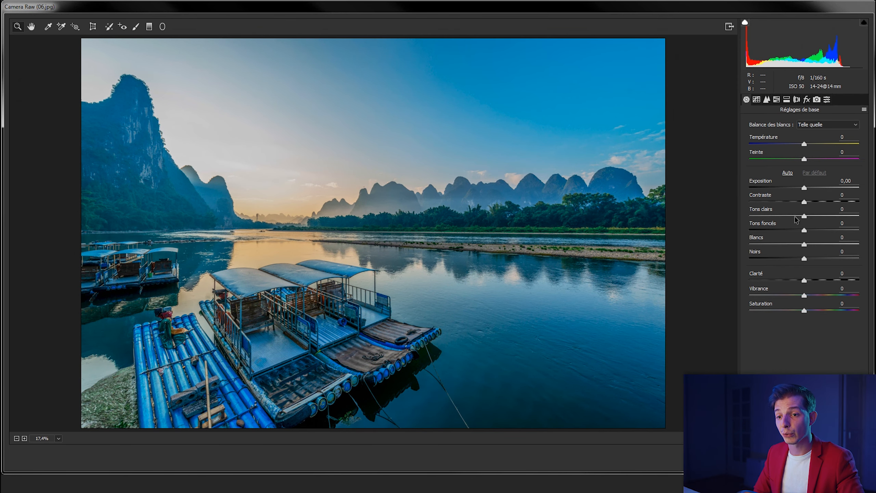
left_click_drag(804, 216, 747, 217)
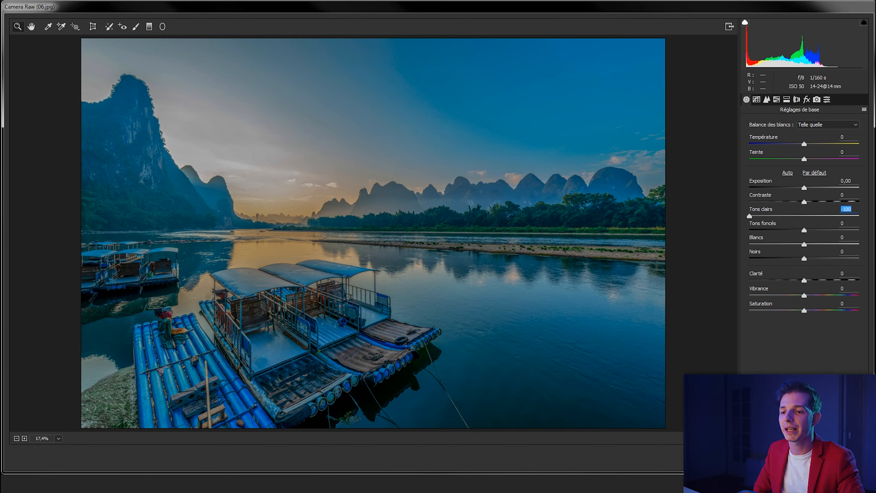
left_click_drag(805, 235, 863, 234)
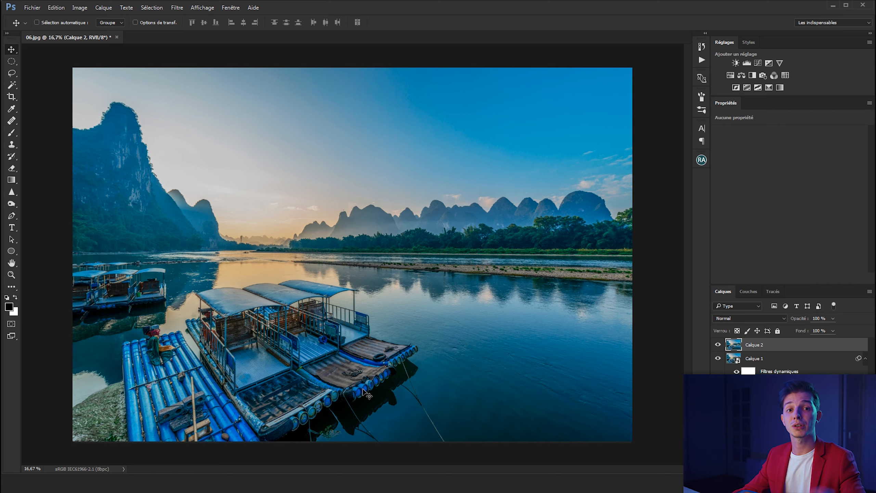
Step: Add noise reduction to Calque 1's Camera Raw smart filter, with Luminance at 18 and an increased Couleur value
scroll(362, 392, "up", 4)
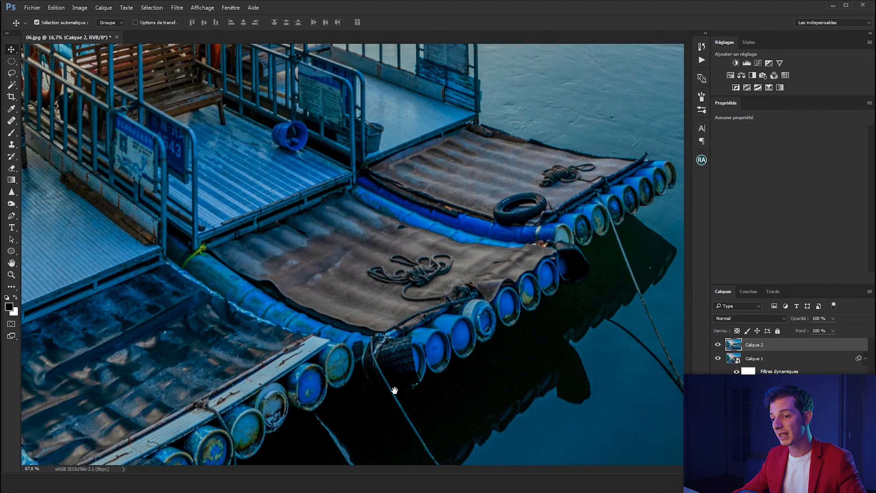
scroll(588, 295, "down", 3)
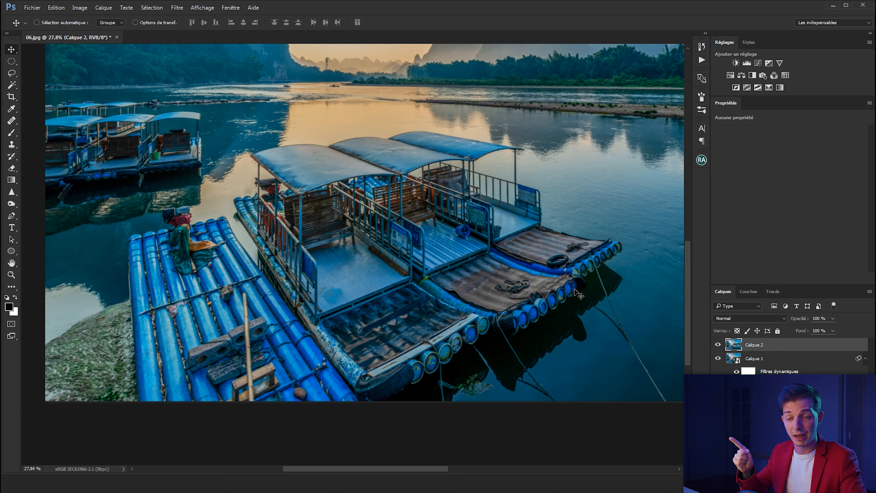
left_click(759, 359)
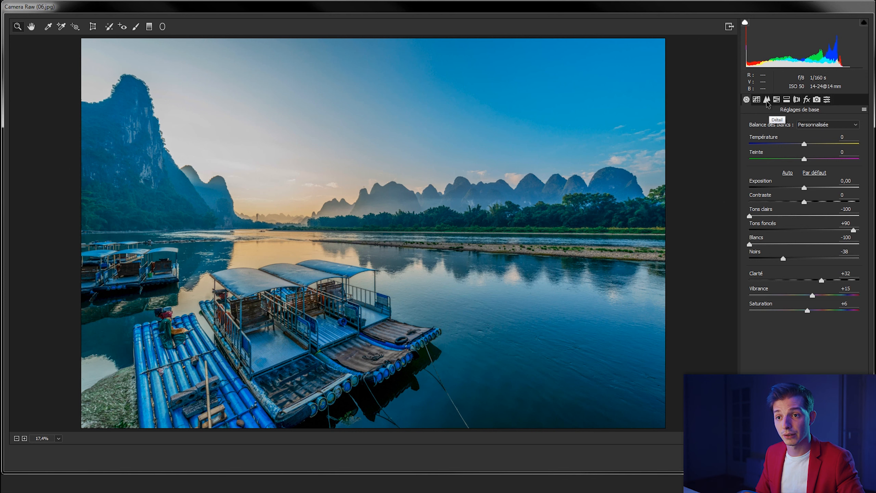
left_click(766, 101)
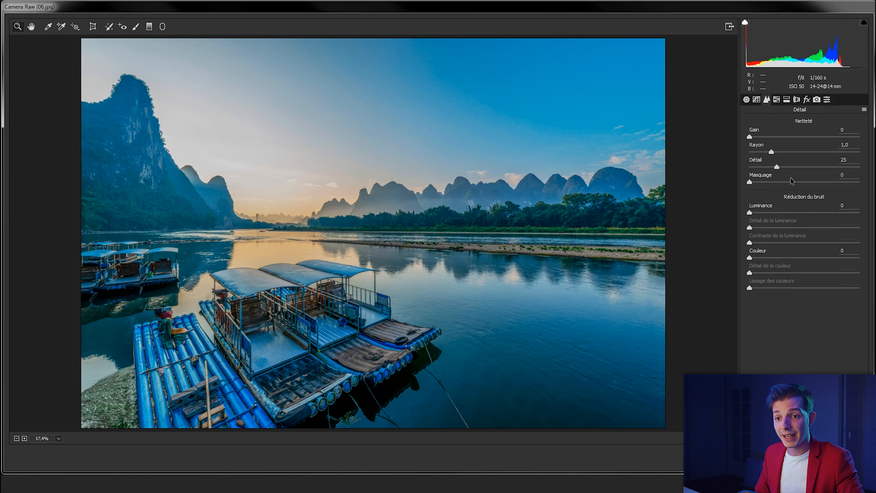
left_click(768, 213)
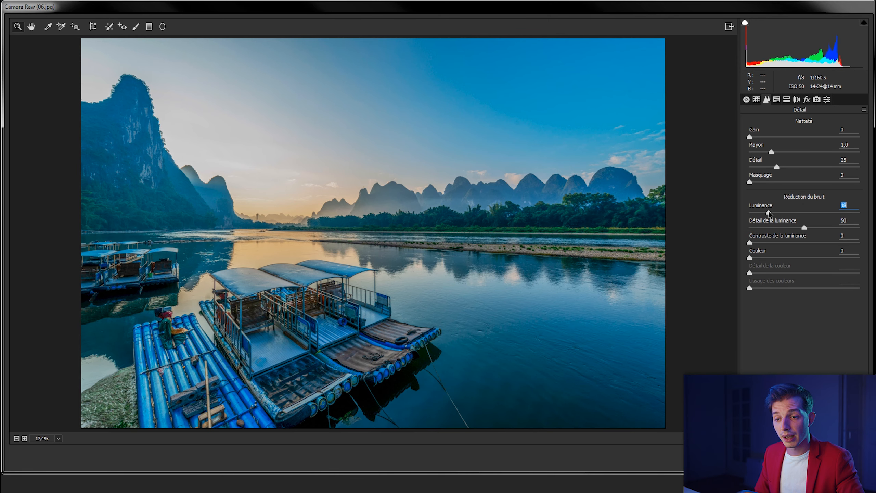
left_click(778, 258)
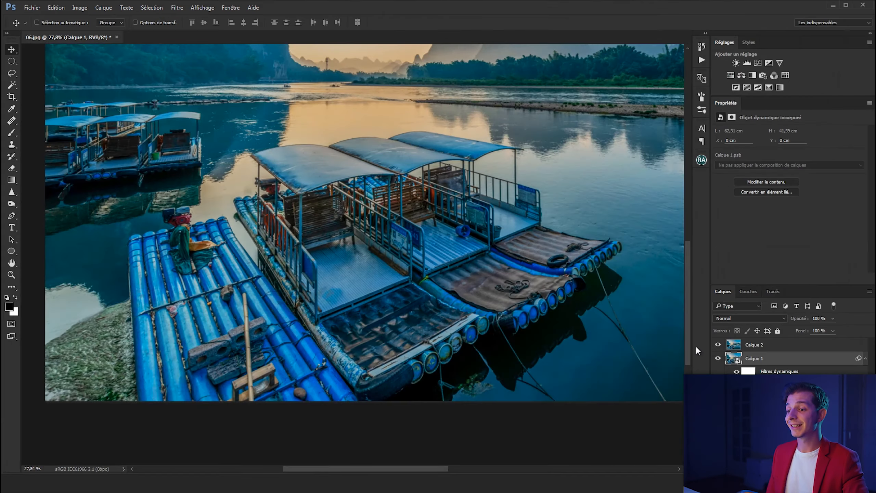
key("ctrl+0")
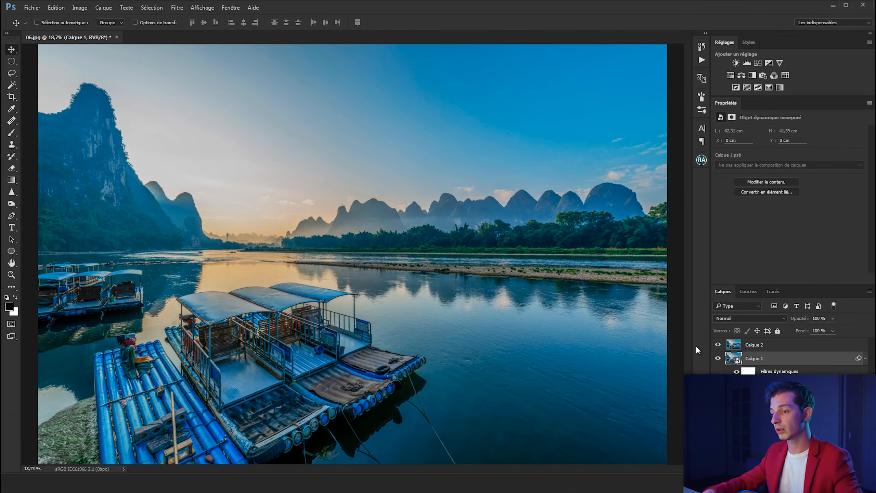